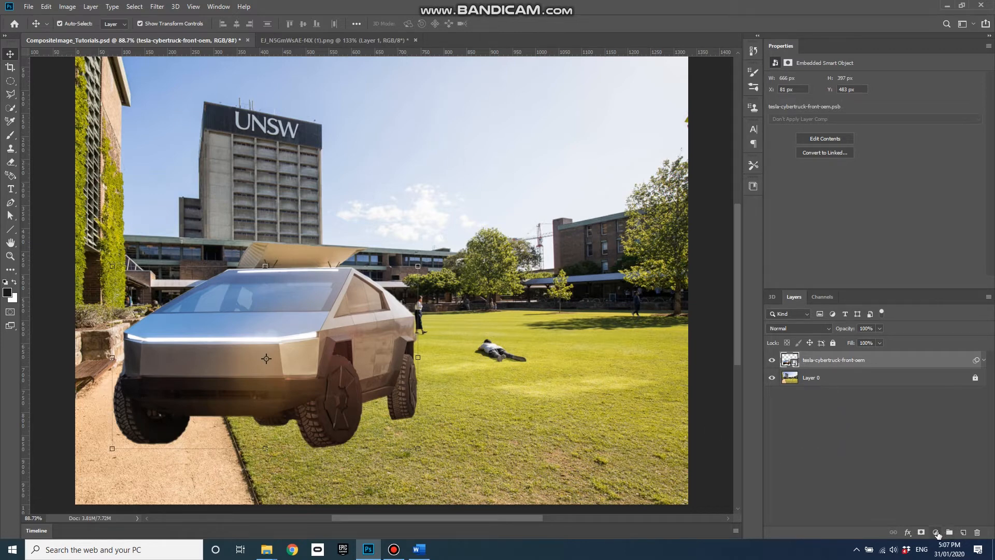
Add a Black & White adjustment layer with default settings above the truck layer and select its adjustment rather than its mask
{"action": "left_click", "coordinate": [936, 533]}
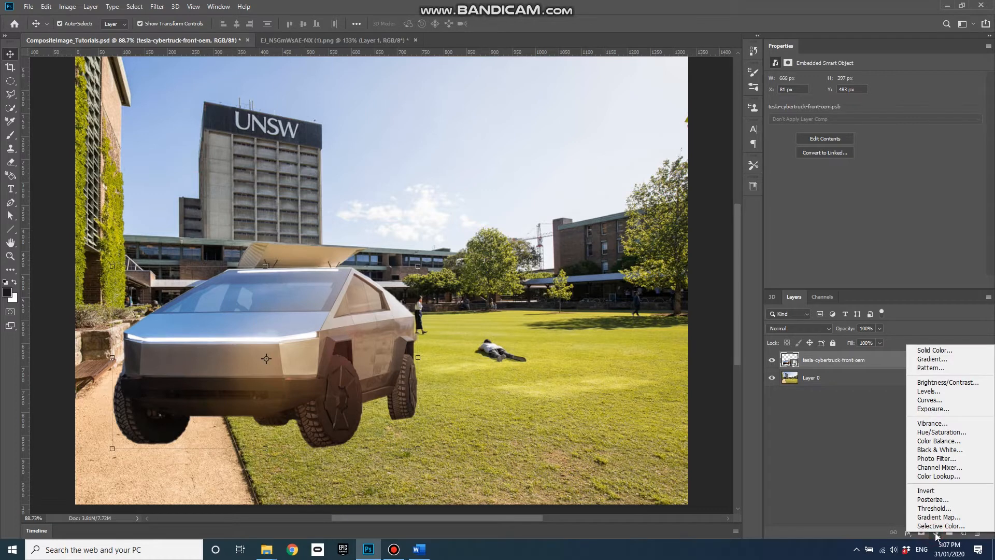
{"action": "left_click", "coordinate": [936, 450]}
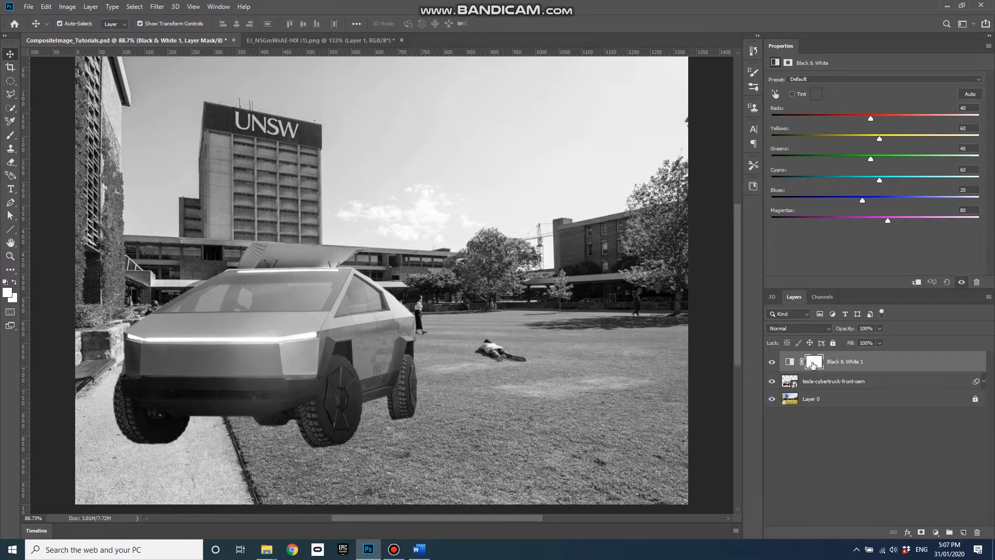
{"action": "left_click", "coordinate": [790, 362]}
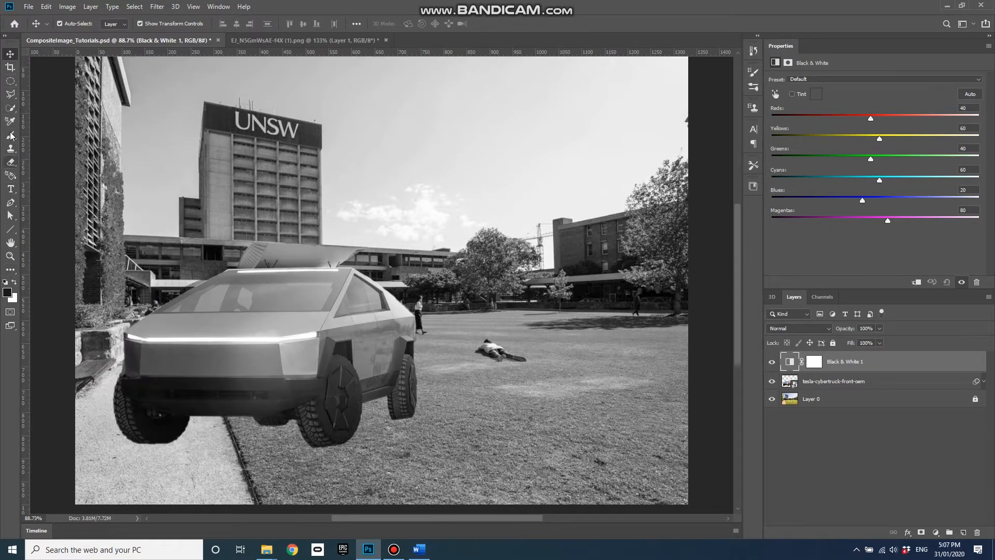
Sample the truck's bright front light strip with the Eyedropper, open the foreground Color Picker, and move the dialog clear of the truck
{"action": "left_click", "coordinate": [10, 270]}
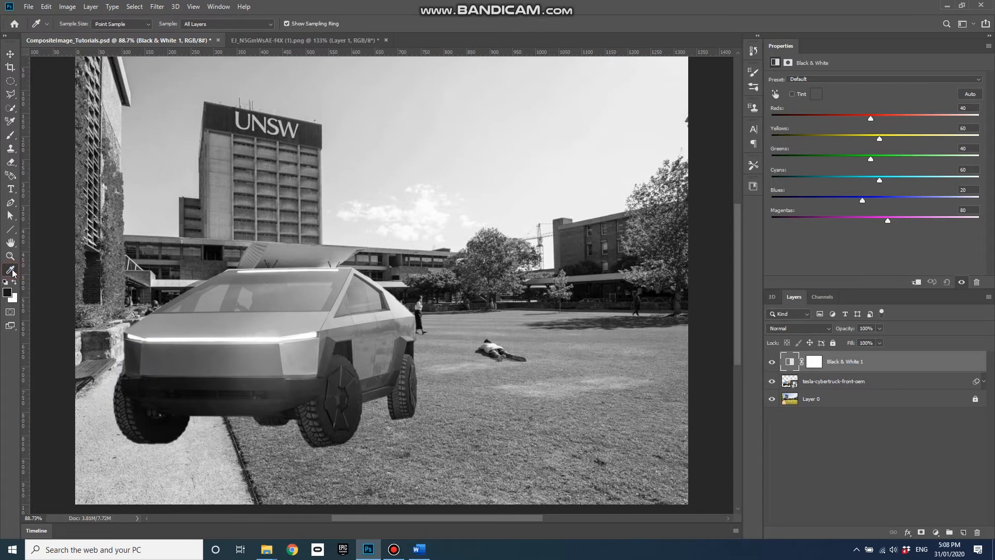
{"action": "left_click", "coordinate": [14, 273]}
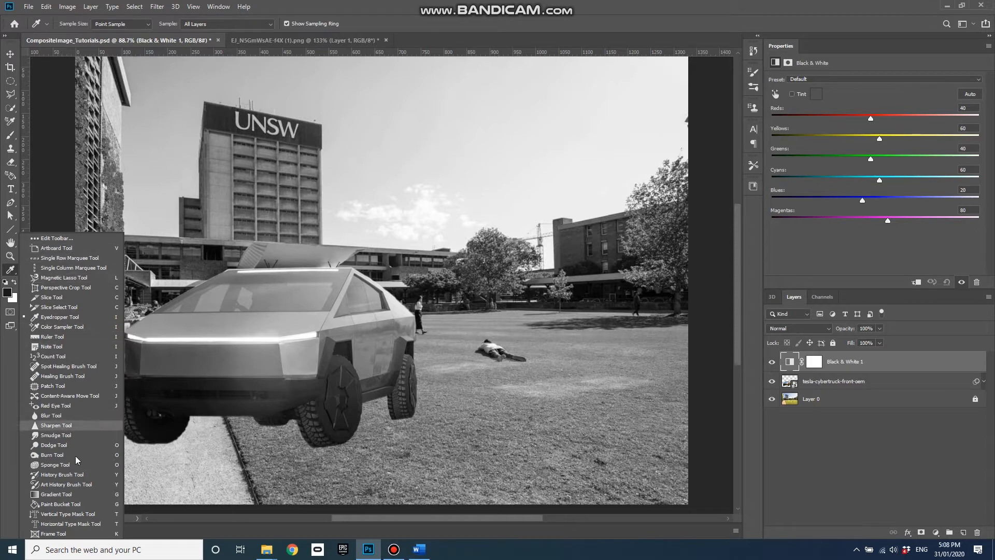
{"action": "left_click", "coordinate": [7, 273]}
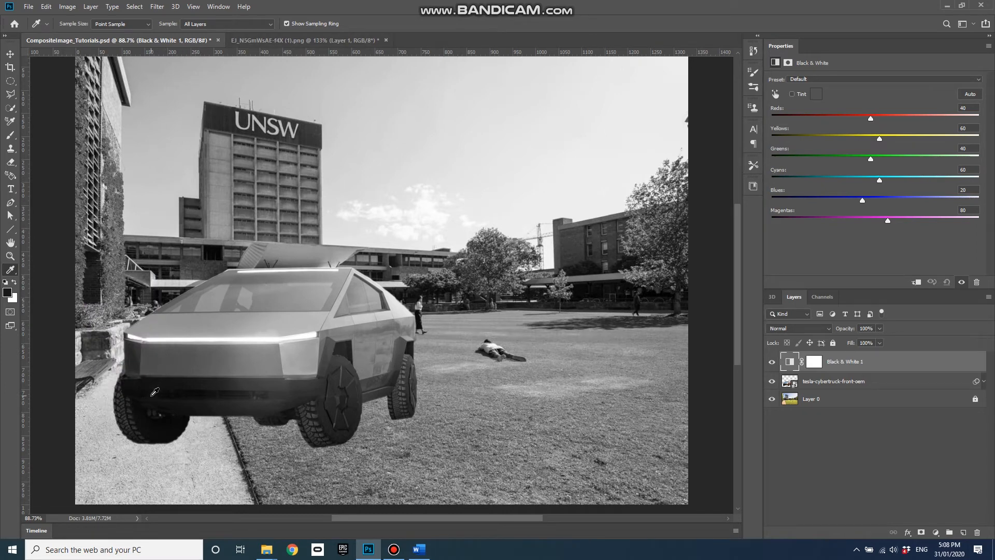
{"action": "left_click", "coordinate": [234, 338]}
{"action": "left_click", "coordinate": [8, 292]}
{"action": "left_click_drag", "start_coordinate": [371, 274], "coordinate": [547, 320]}
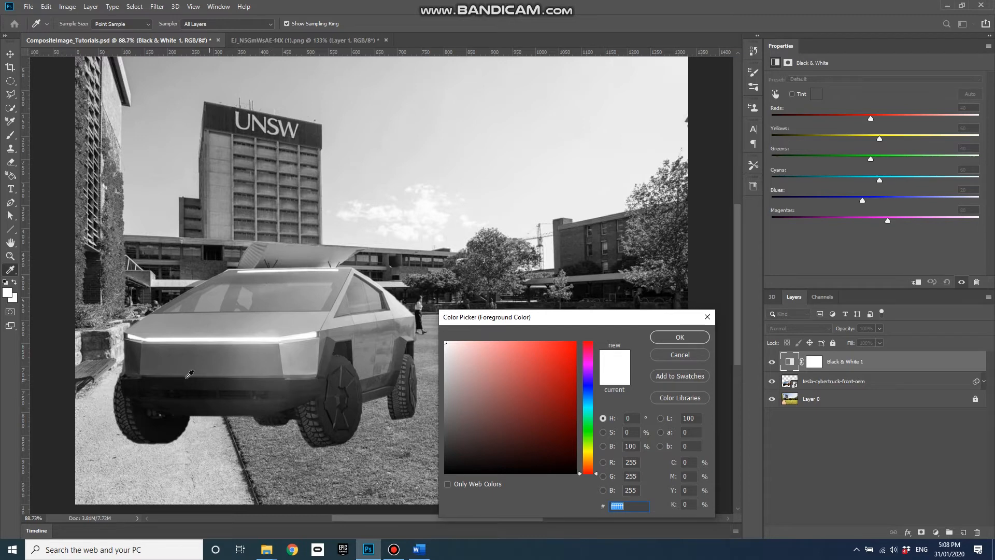
Sample the truck's tyre and the darkest background shadows to compare their black levels in the Color Picker
{"action": "left_click", "coordinate": [149, 404]}
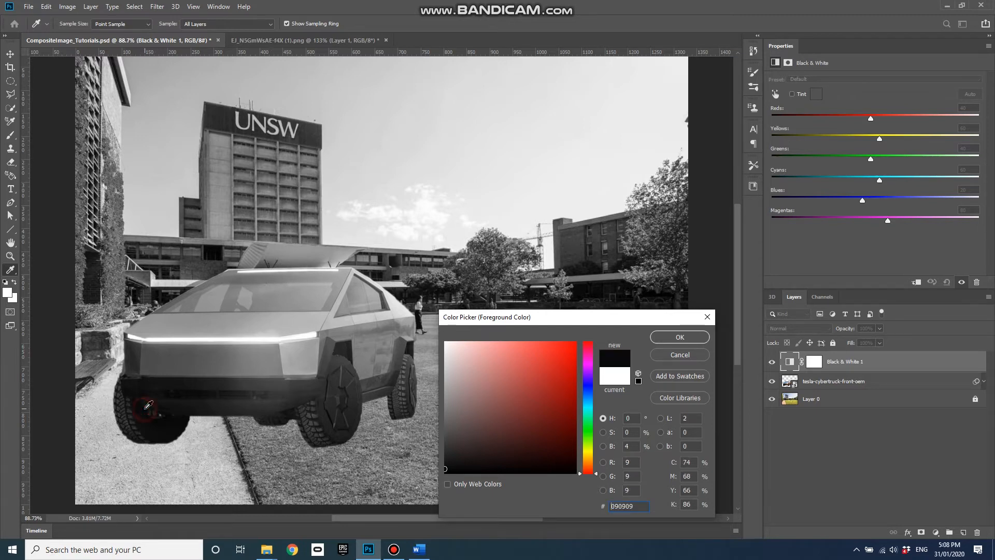
{"action": "left_click", "coordinate": [150, 430]}
{"action": "left_click", "coordinate": [217, 252]}
{"action": "left_click", "coordinate": [590, 289]}
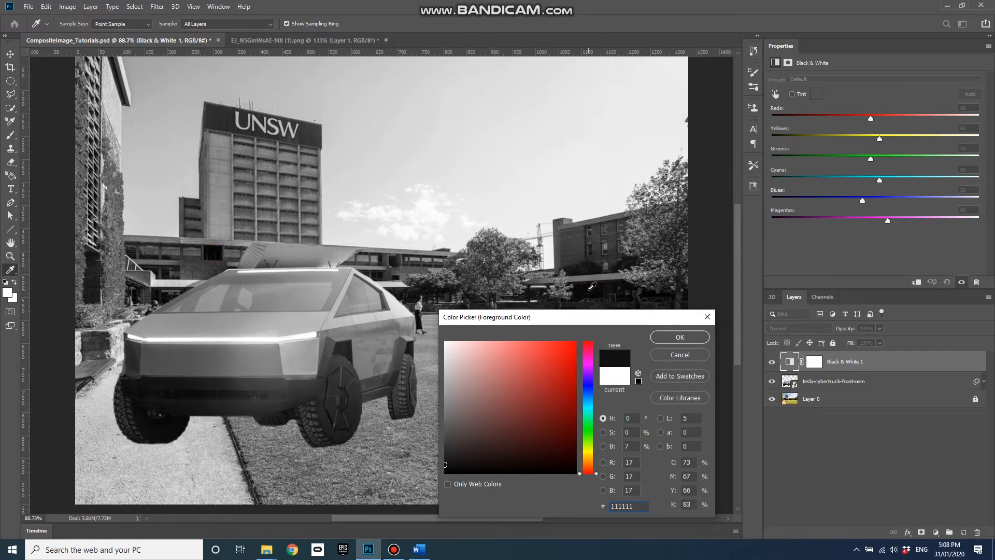
{"action": "left_click", "coordinate": [414, 292]}
{"action": "left_click", "coordinate": [218, 250]}
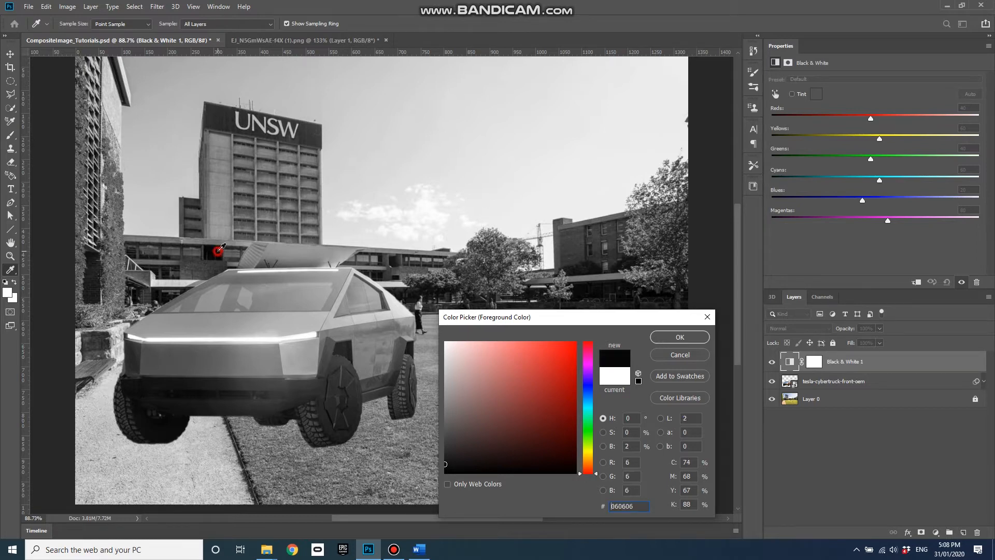
{"action": "left_click", "coordinate": [154, 425]}
Sample the truck's front light strip, the clouds and the sky to compare their highlight levels in the Color Picker
{"action": "left_click", "coordinate": [312, 332]}
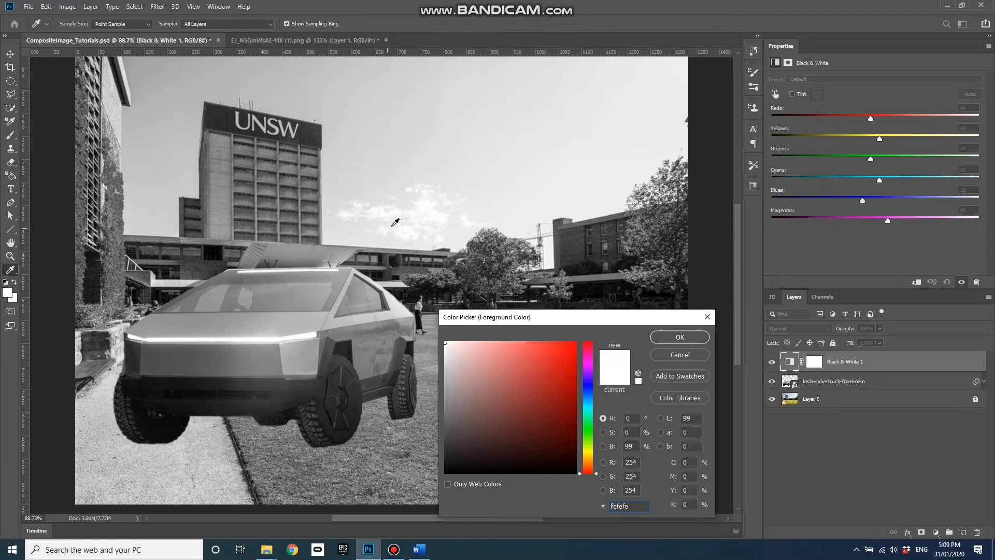
{"action": "left_click", "coordinate": [426, 205]}
{"action": "left_click", "coordinate": [417, 166]}
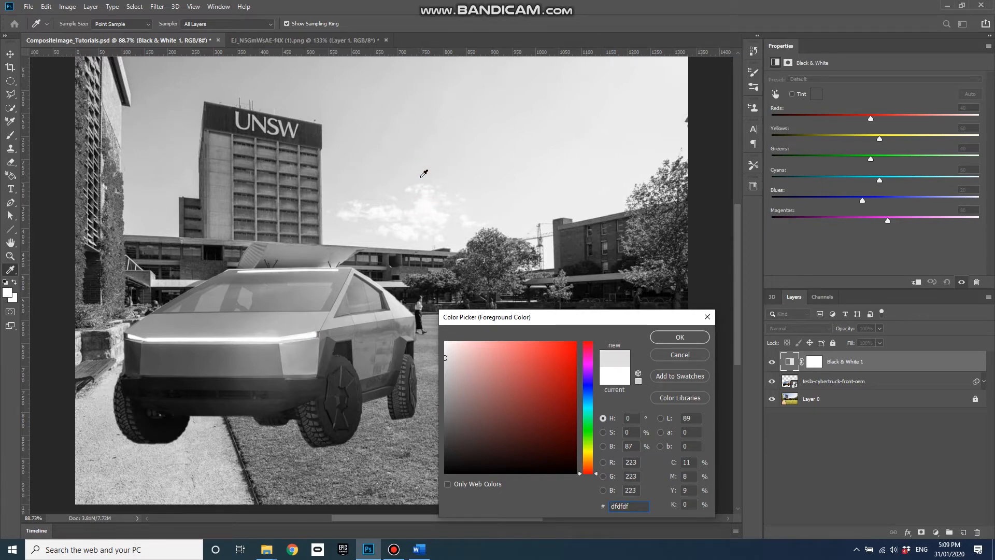
{"action": "left_click", "coordinate": [426, 207]}
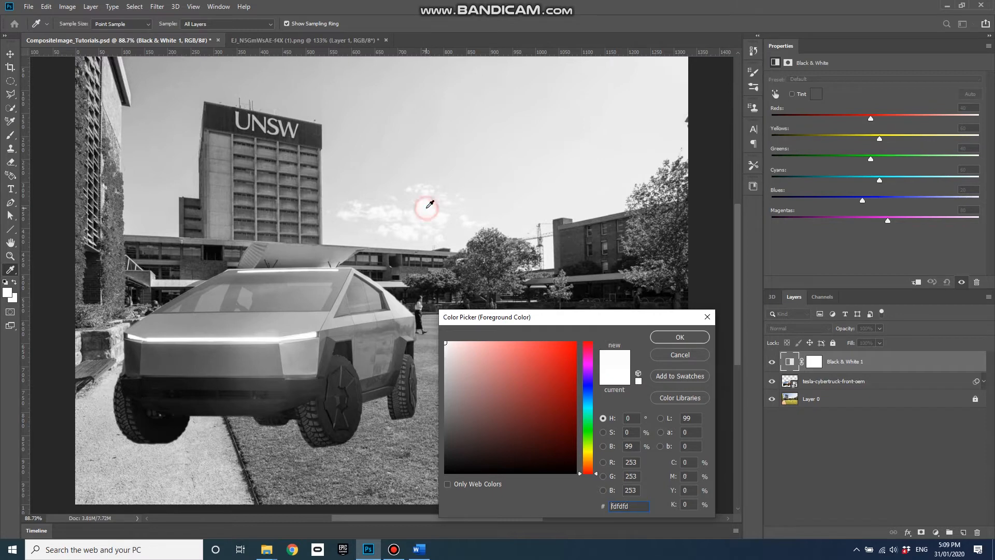
{"action": "left_click", "coordinate": [180, 278]}
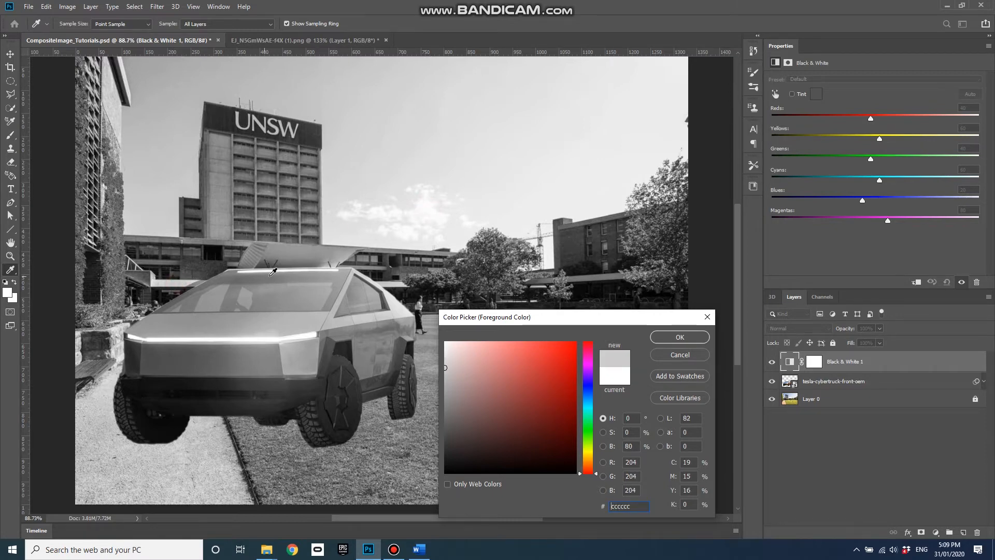
{"action": "left_click", "coordinate": [378, 211]}
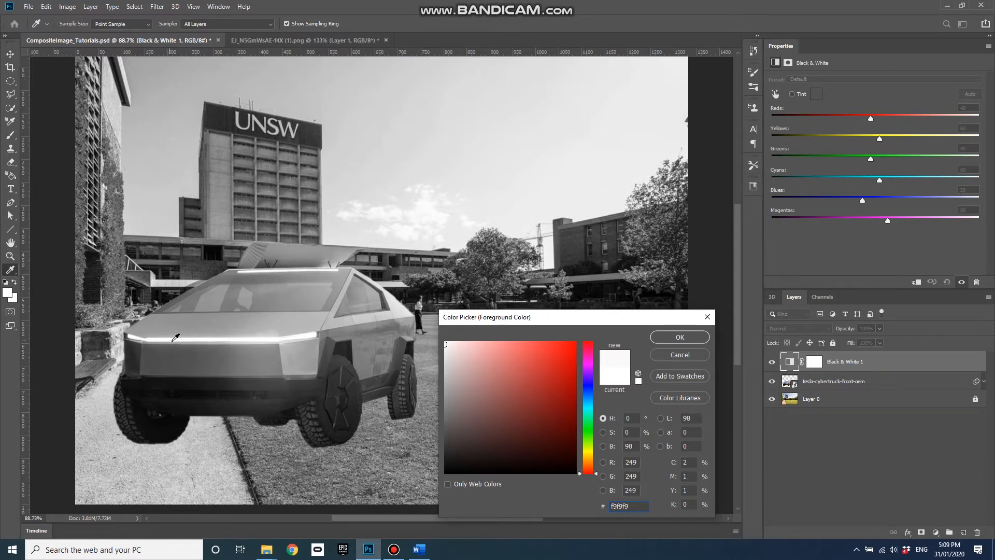
{"action": "left_click", "coordinate": [222, 336]}
Recheck the shadows, highlights and midtones of the truck and background, and close the Color Picker without applying a colour
{"action": "left_click", "coordinate": [150, 409]}
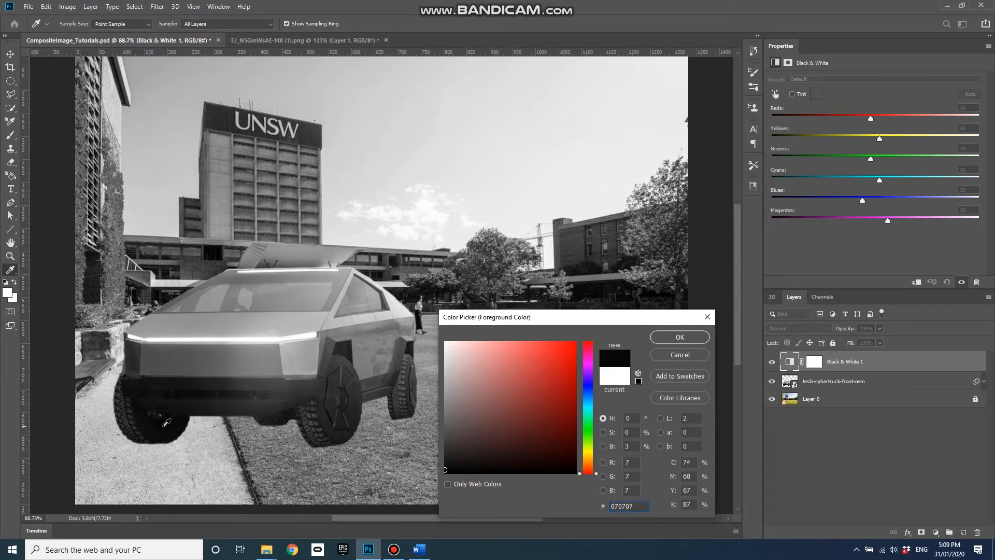
{"action": "left_click", "coordinate": [218, 245]}
{"action": "left_click", "coordinate": [217, 246]}
{"action": "left_click", "coordinate": [274, 336]}
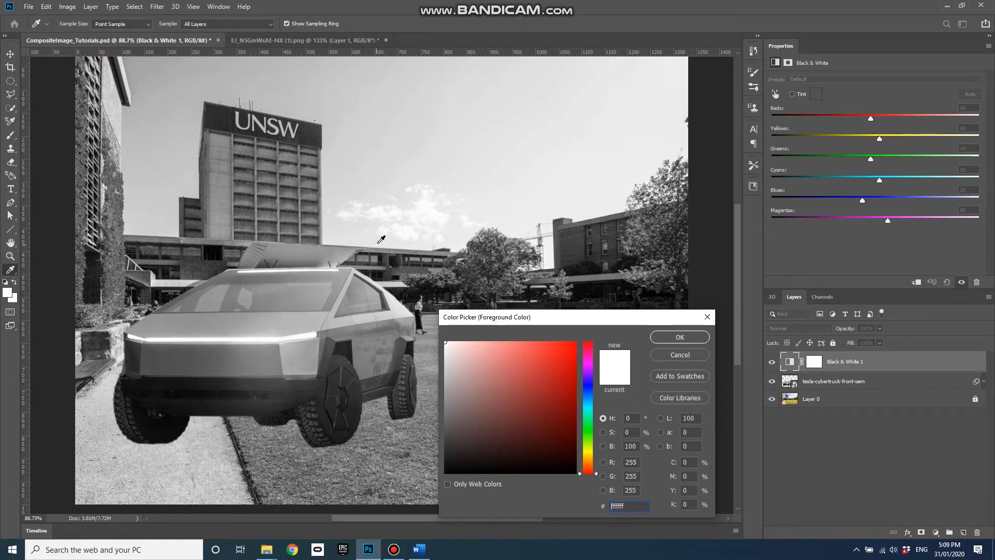
{"action": "left_click", "coordinate": [427, 205]}
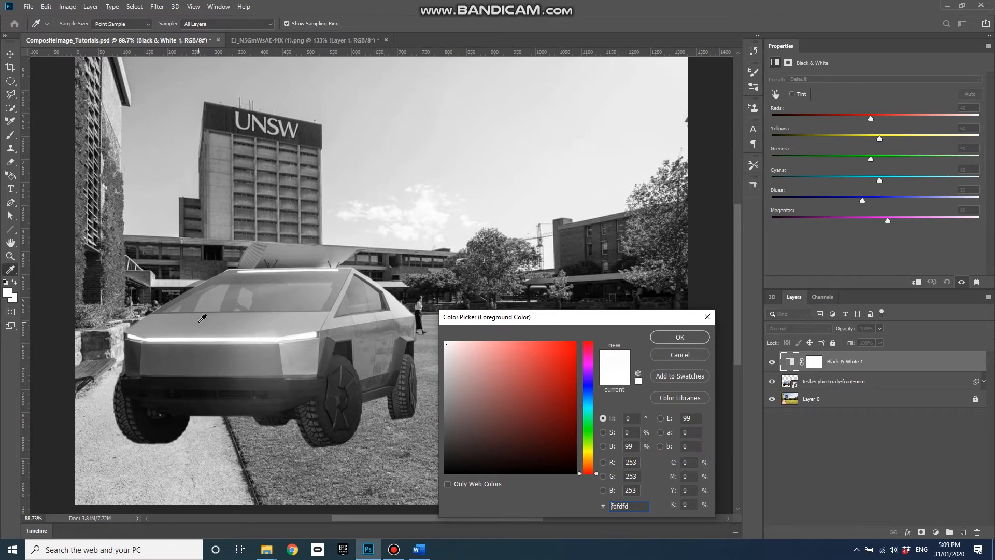
{"action": "left_click", "coordinate": [301, 320]}
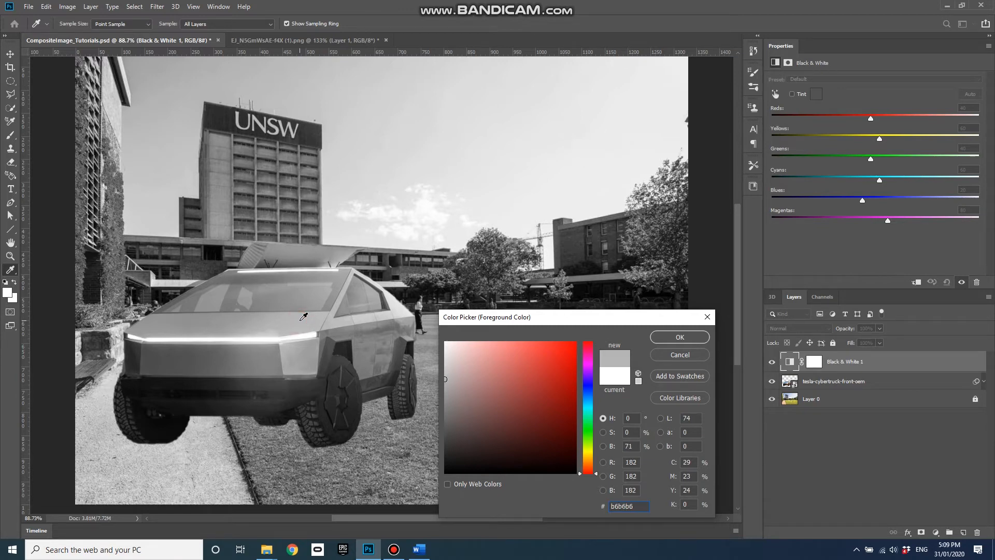
{"action": "left_click", "coordinate": [174, 127]}
{"action": "left_click", "coordinate": [707, 316]}
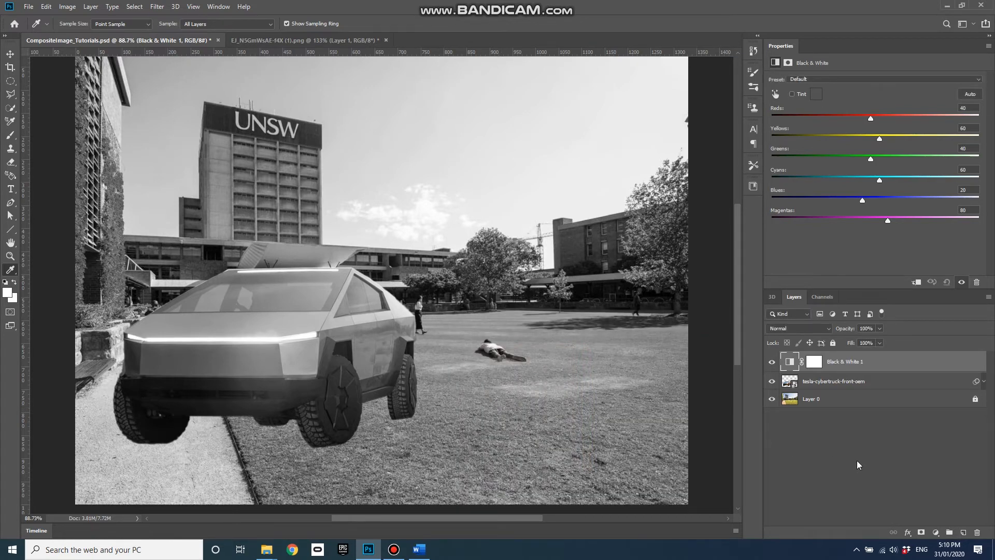
Add a Curves adjustment layer directly above the tesla-cybertruck-front-oem layer and clip it to that layer
{"action": "left_click", "coordinate": [848, 381]}
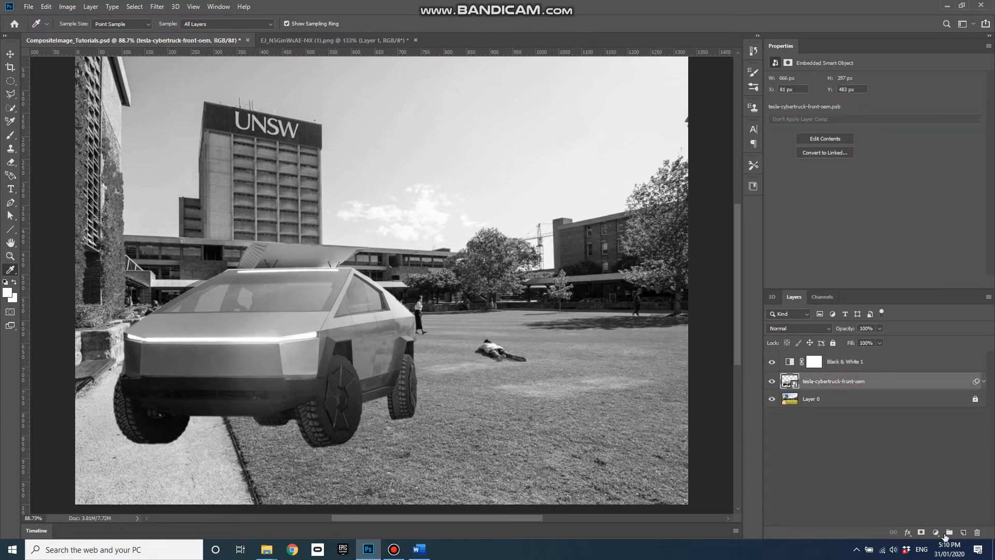
{"action": "left_click", "coordinate": [935, 533]}
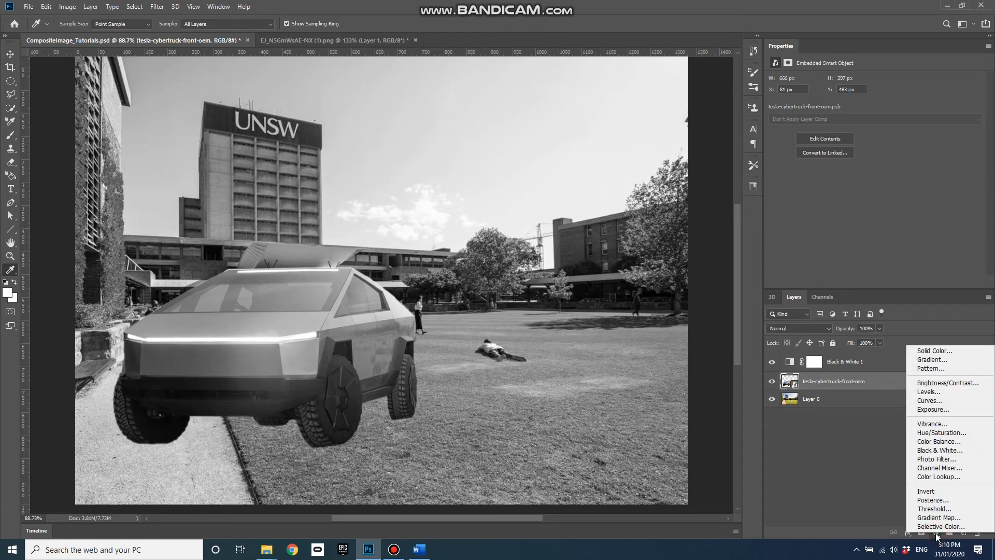
{"action": "left_click", "coordinate": [929, 401]}
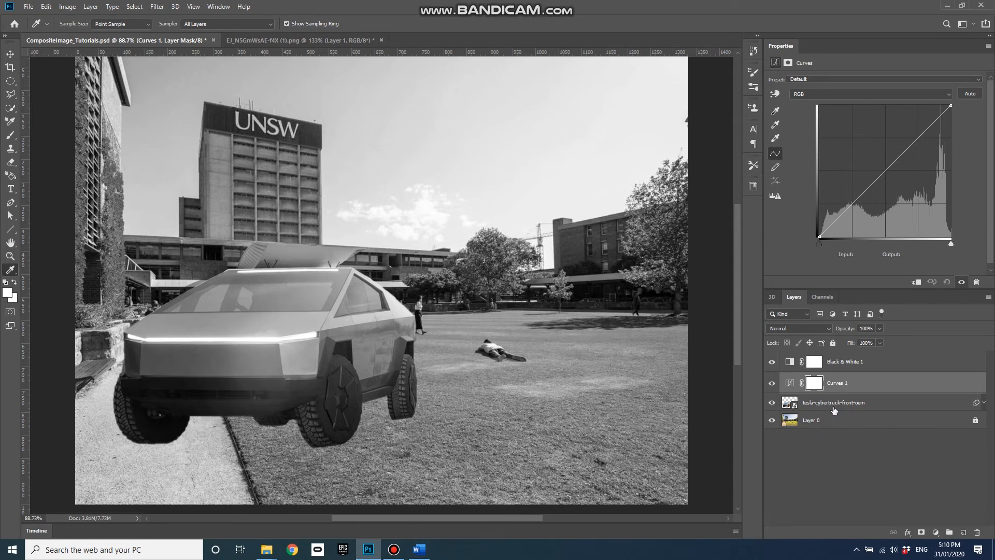
{"action": "left_click", "coordinate": [916, 284]}
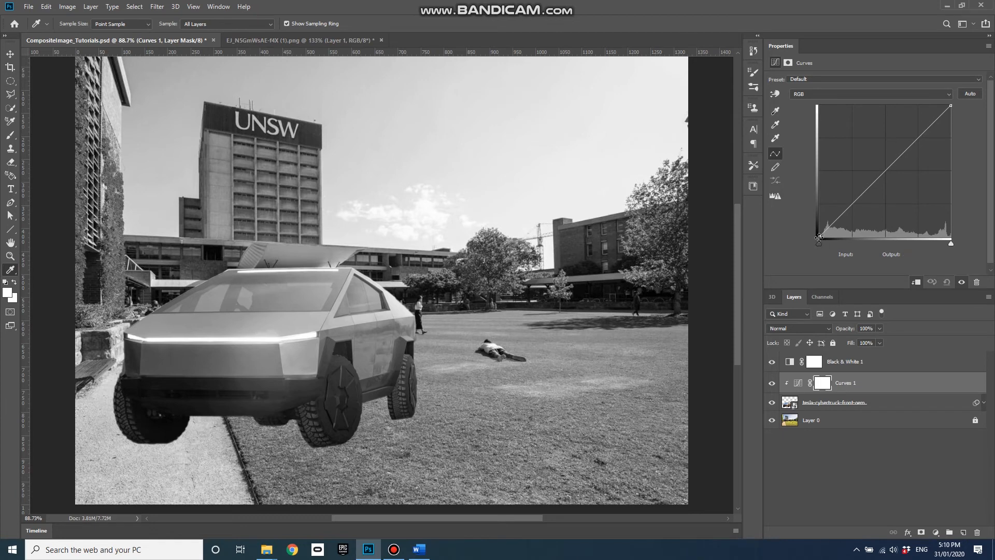
Shape the truck's RGB curve: black point output 8, white point output 247, plus points at input 193, output 181 and input 92, output 87
{"action": "mouse_move", "coordinate": [820, 236]}
{"action": "left_mouse_down"}
{"action": "mouse_move", "coordinate": [817, 220]}
{"action": "mouse_move", "coordinate": [814, 233]}
{"action": "left_mouse_up"}
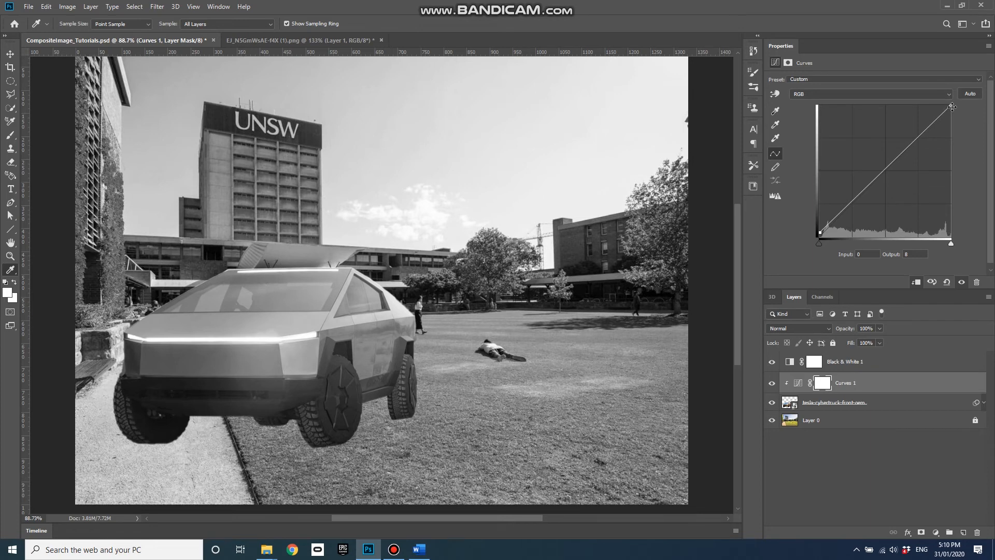
{"action": "left_click_drag", "start_coordinate": [952, 107], "coordinate": [956, 109]}
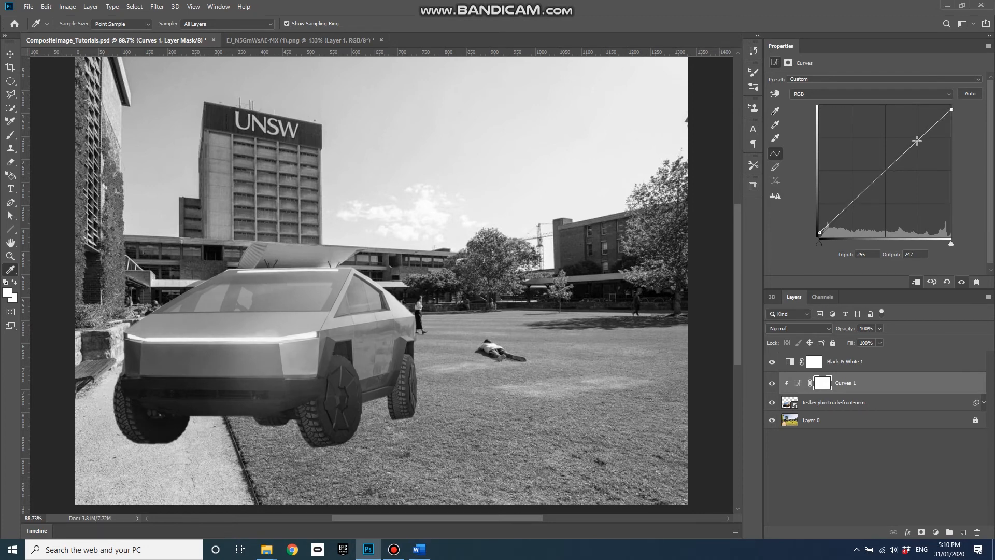
{"action": "left_click_drag", "start_coordinate": [917, 140], "coordinate": [919, 143]}
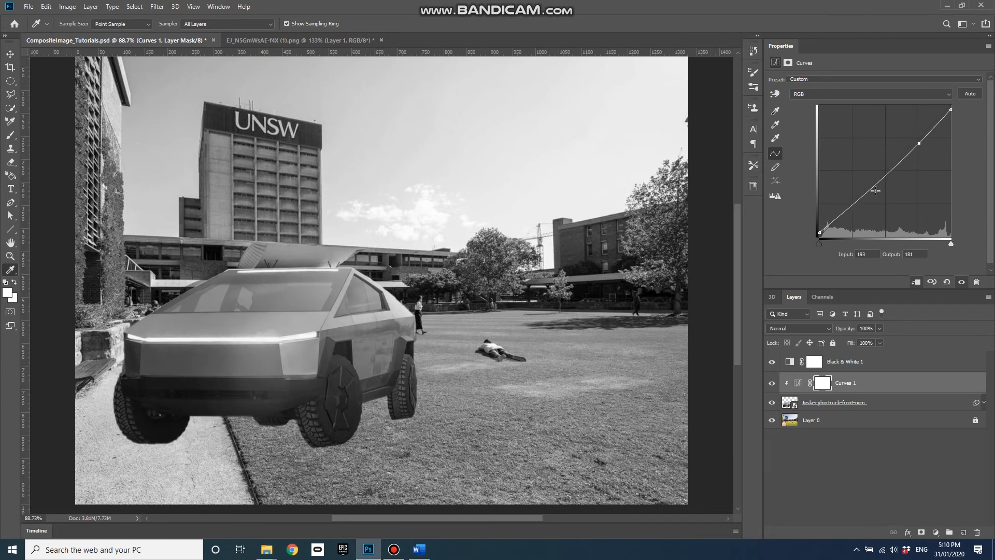
{"action": "left_click", "coordinate": [867, 192]}
{"action": "left_click_drag", "start_coordinate": [868, 192], "coordinate": [865, 189]}
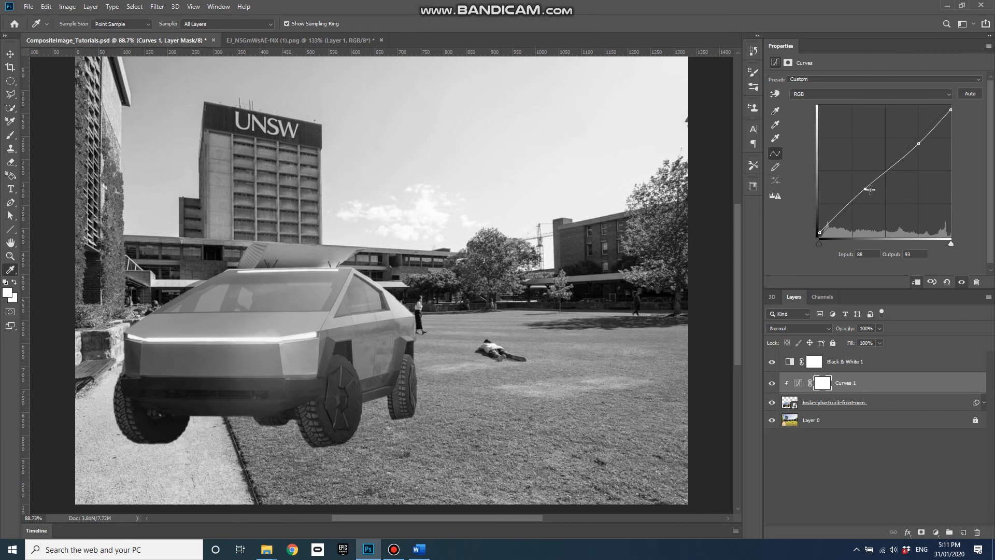
{"action": "left_click", "coordinate": [866, 189]}
{"action": "left_click_drag", "start_coordinate": [865, 189], "coordinate": [867, 191]}
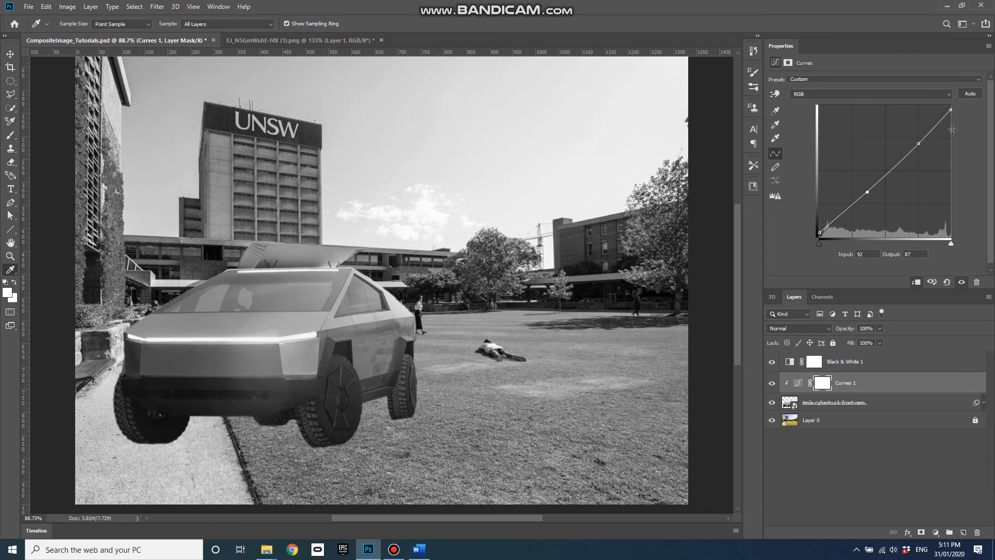
Toggle the Black & White 1 layer's visibility to compare the composite in colour and greyscale, leaving the layer hidden
{"action": "left_click", "coordinate": [771, 362]}
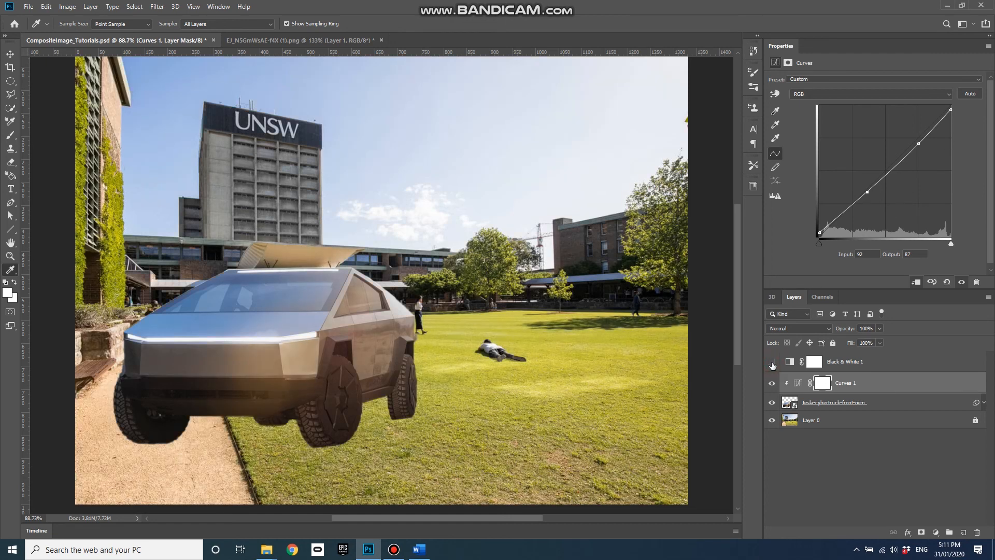
{"action": "left_click", "coordinate": [771, 363]}
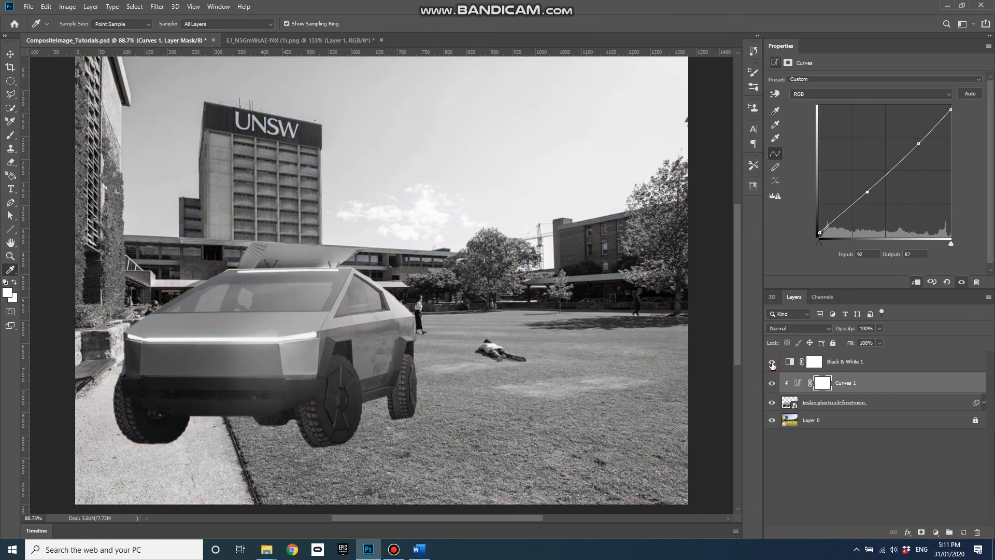
{"action": "left_click", "coordinate": [771, 363]}
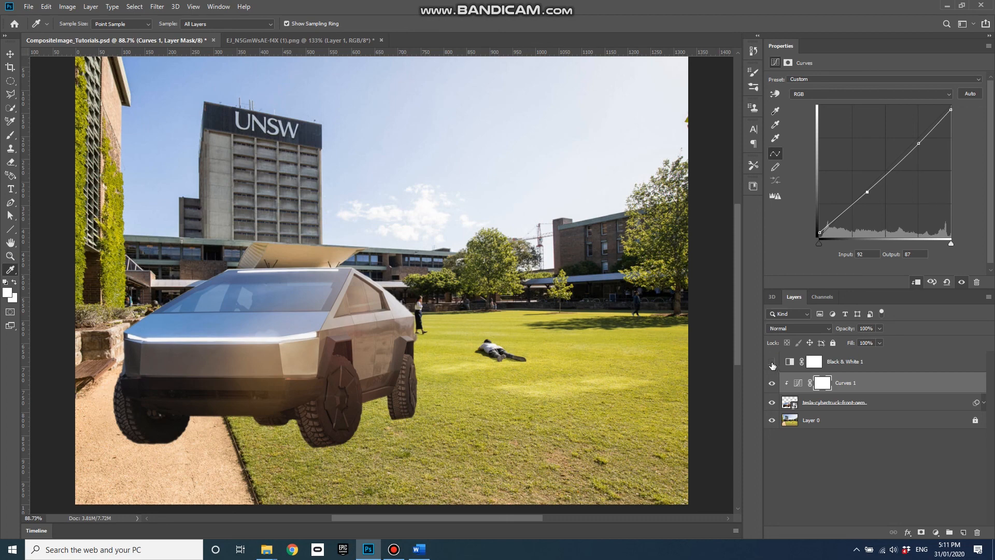
{"action": "left_click", "coordinate": [772, 363]}
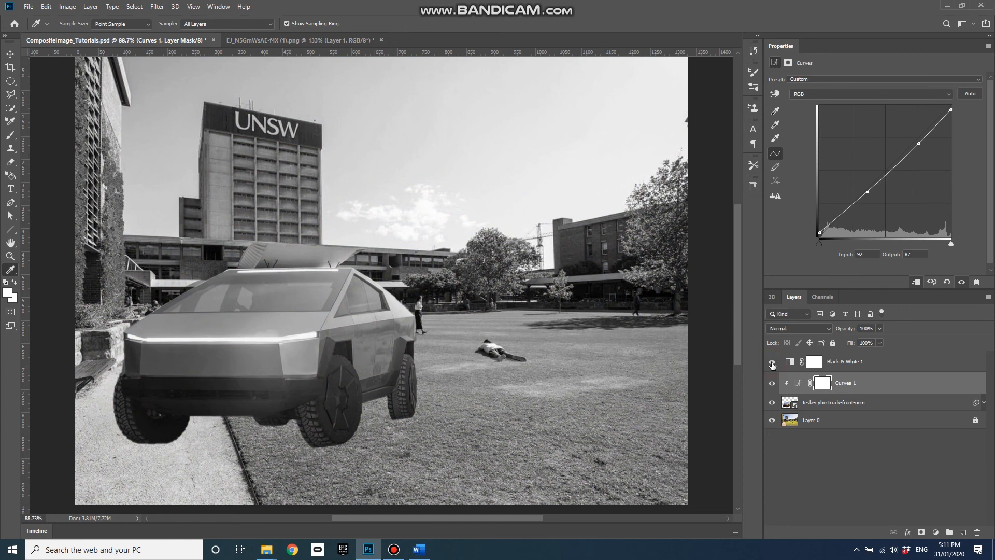
{"action": "left_click", "coordinate": [772, 362]}
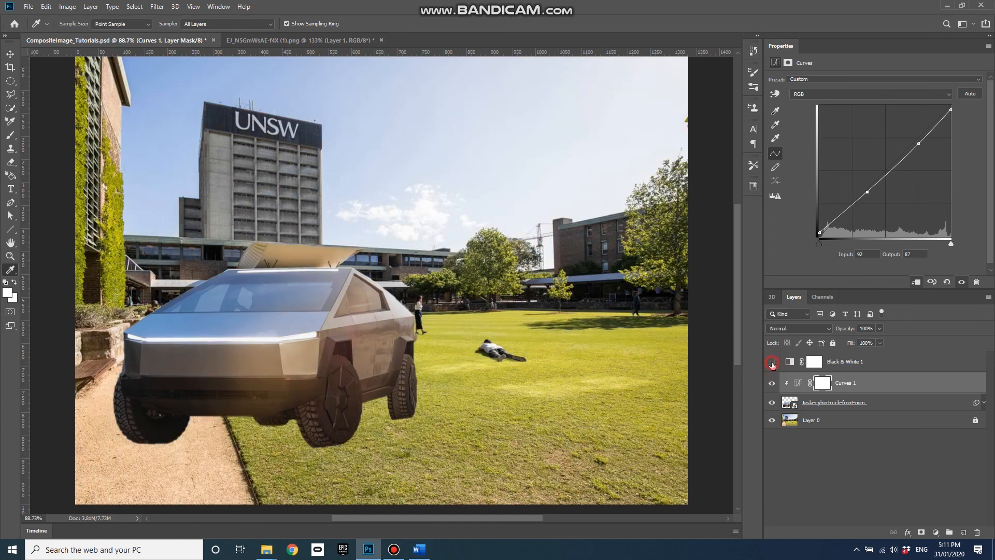
Delete the Black & White 1 adjustment layer
{"action": "left_click", "coordinate": [879, 367]}
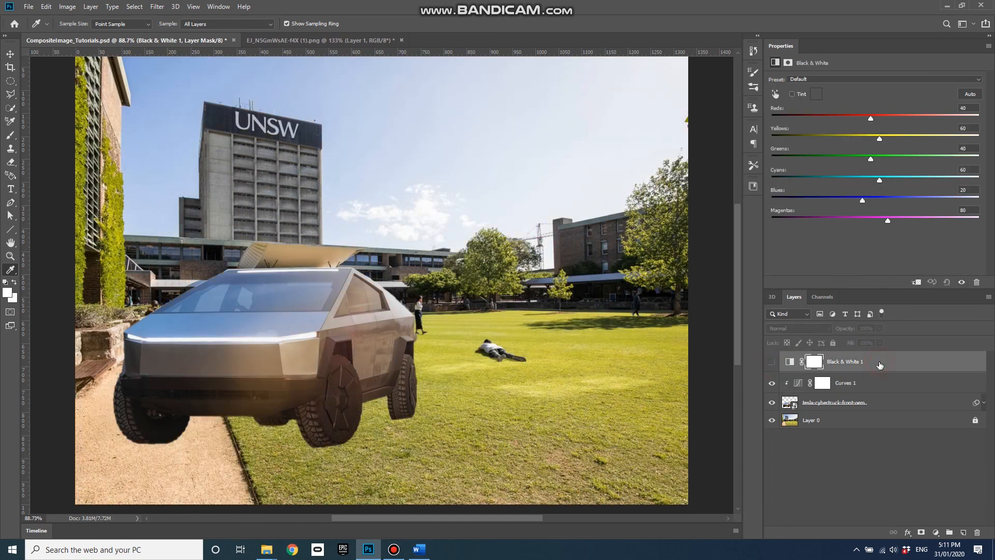
{"action": "left_click", "coordinate": [979, 531]}
{"action": "left_click", "coordinate": [978, 531]}
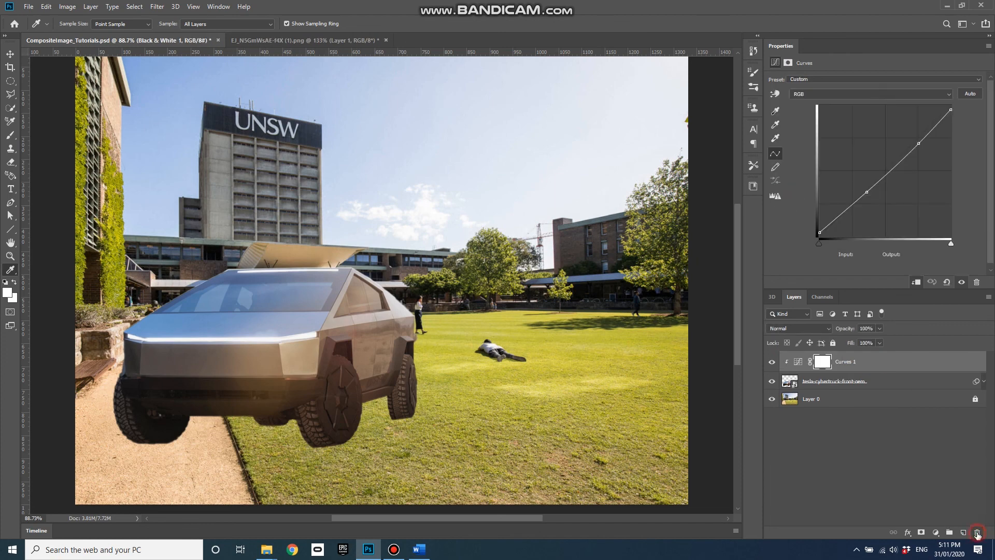